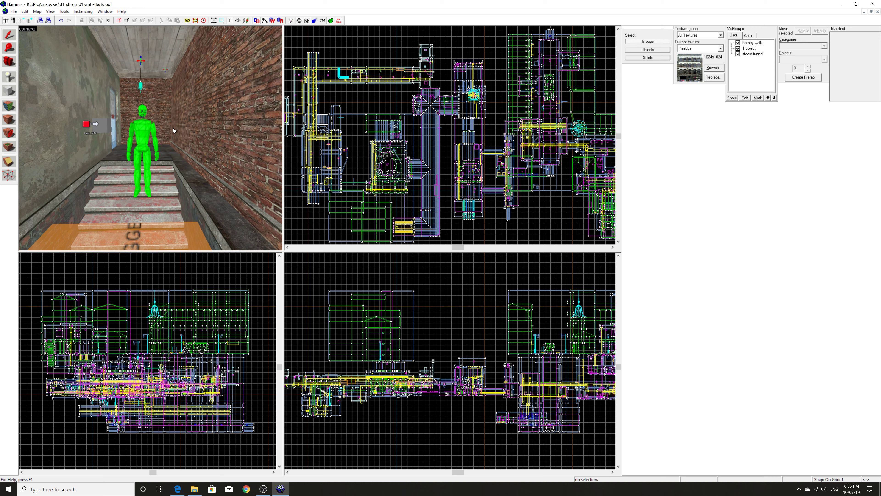
Inspect the map's corridors, rooms and trigger-filled tunnel in the 3D view, including the env_cubemap entity.
key(s)
key(z)
key(w)
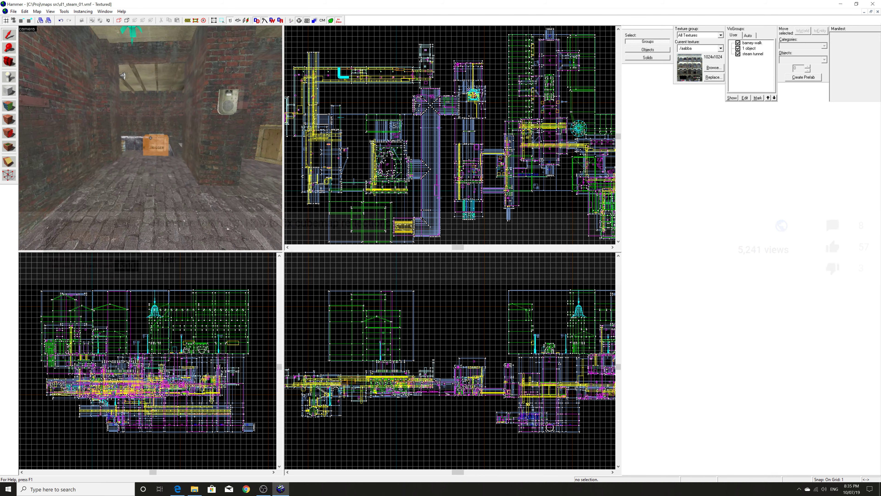
key(w)
key(w)
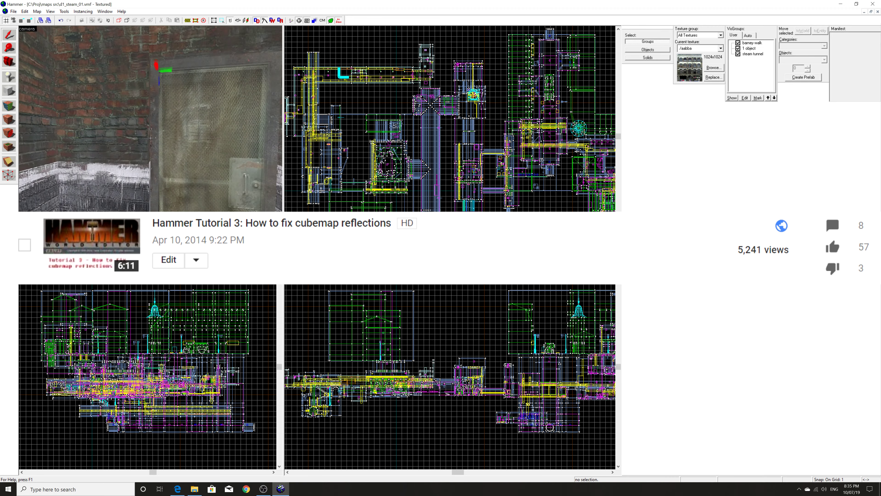
key(w)
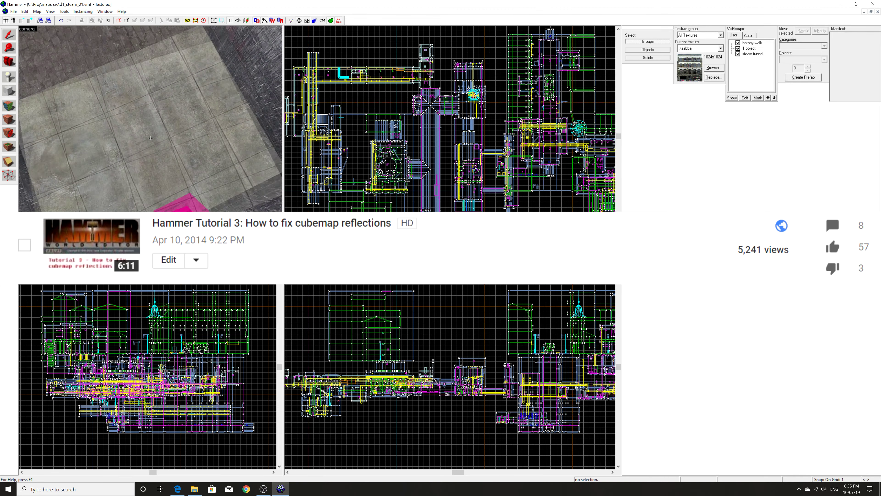
key(w)
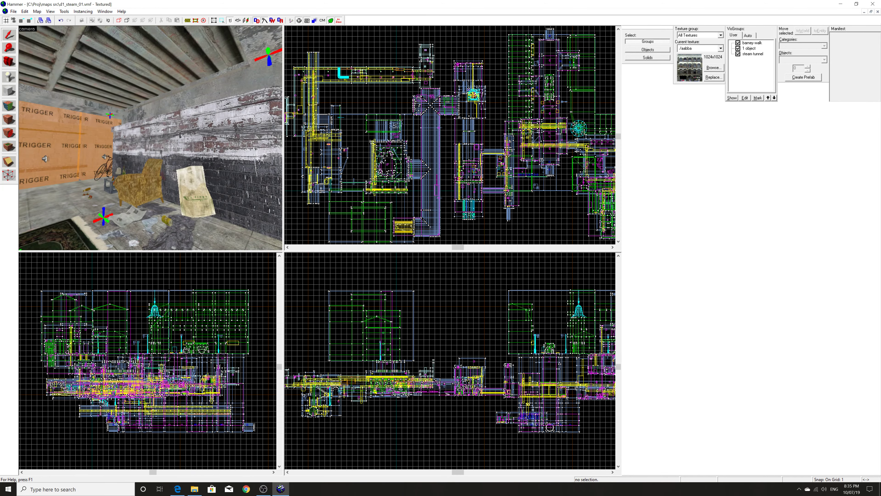
key(w)
key(w)
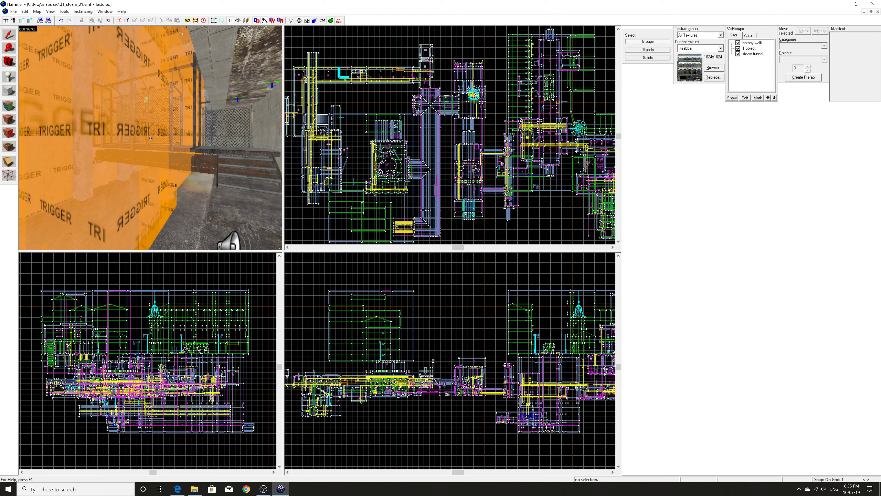
key(w)
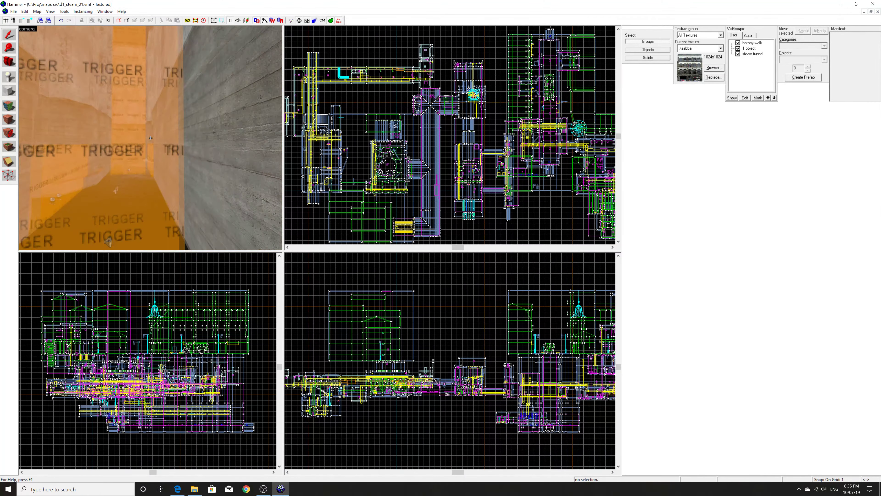
key(w)
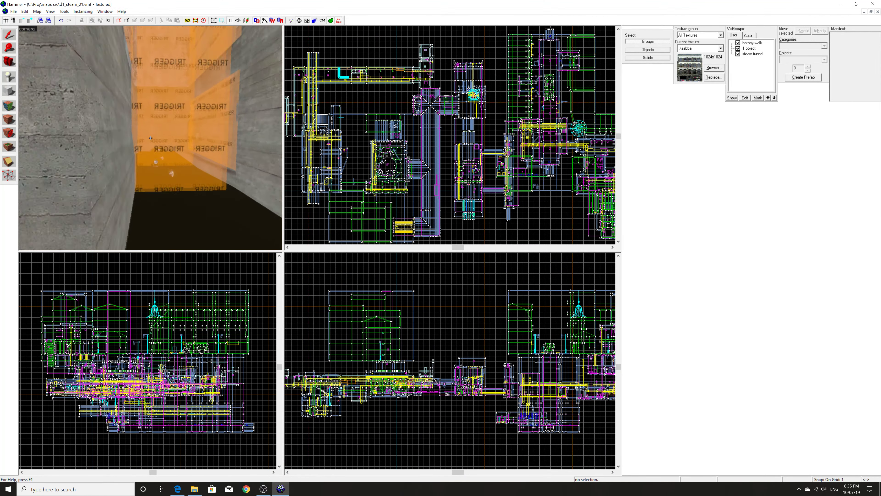
key(w)
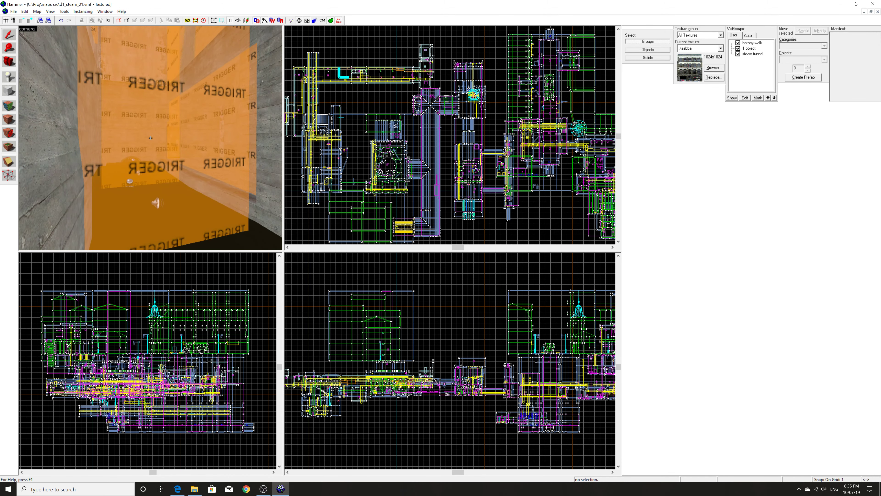
key(w)
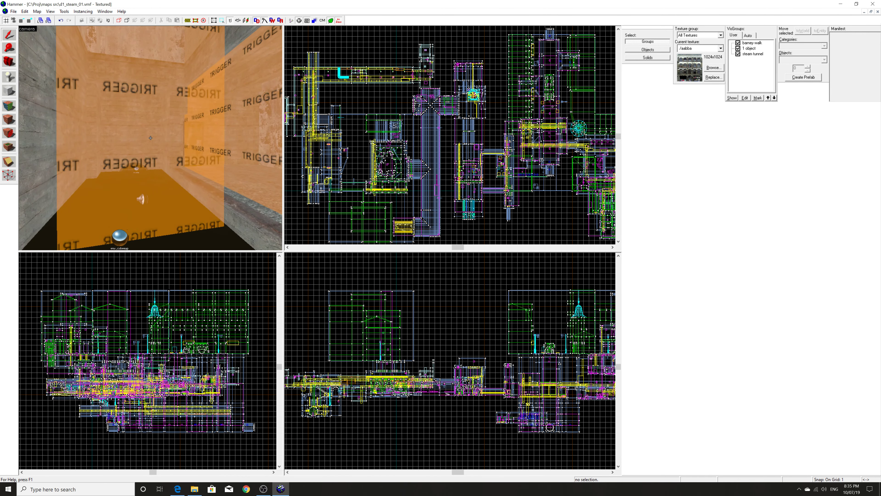
key(w)
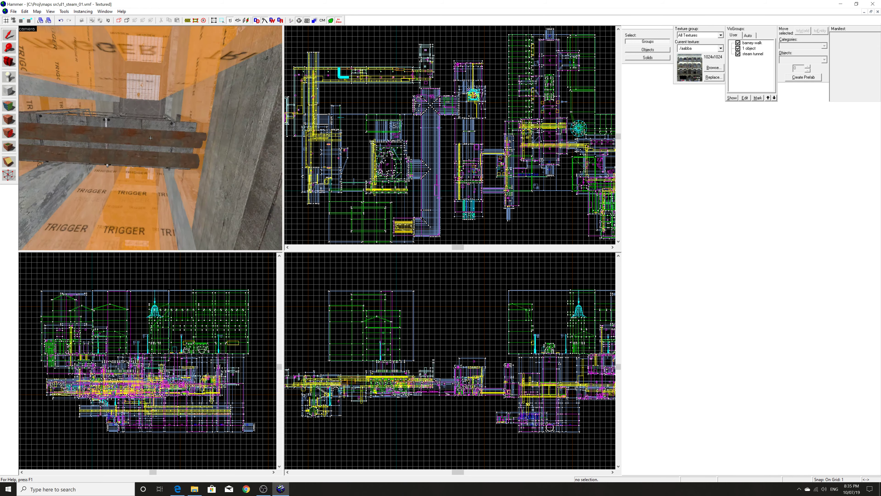
key(w)
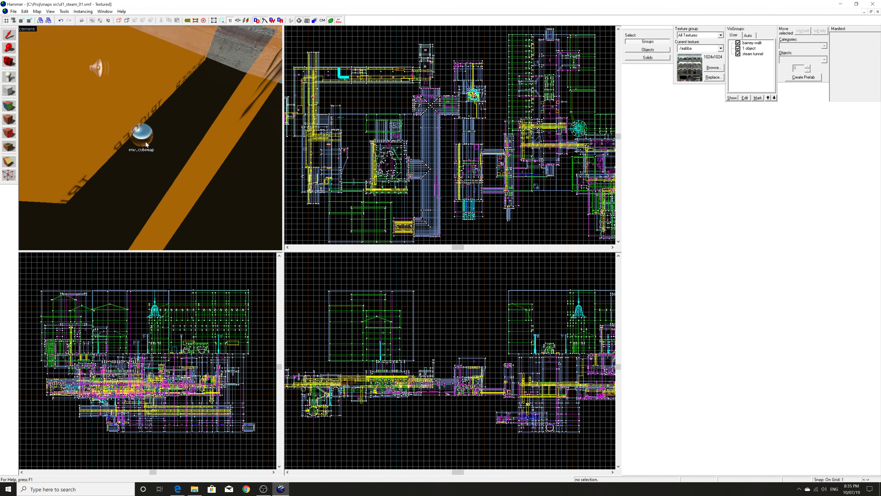
click(146, 145)
key(Escape)
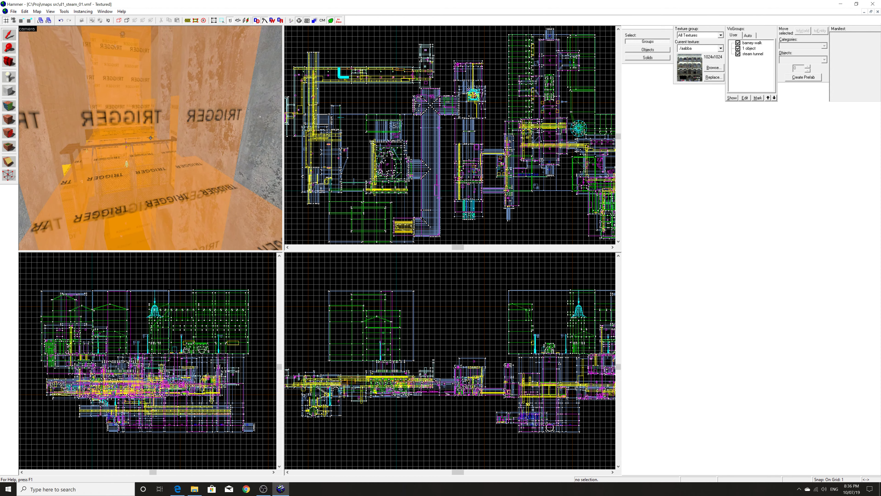
key(w)
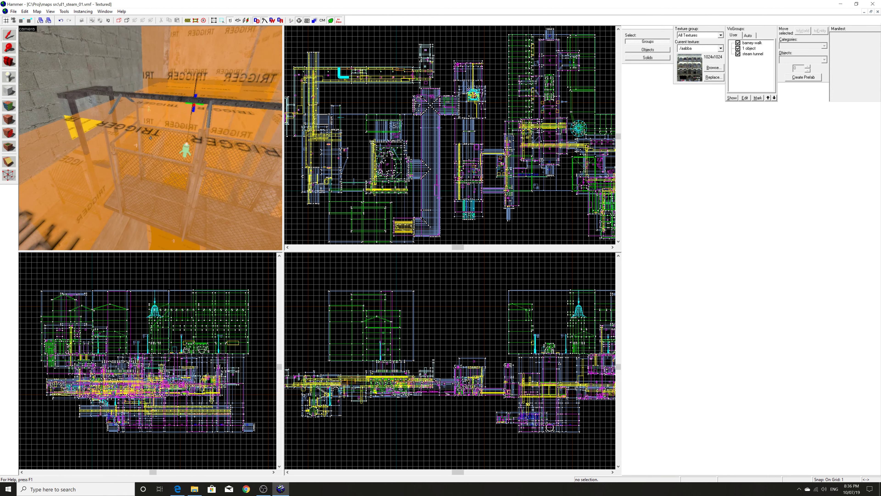
key(w)
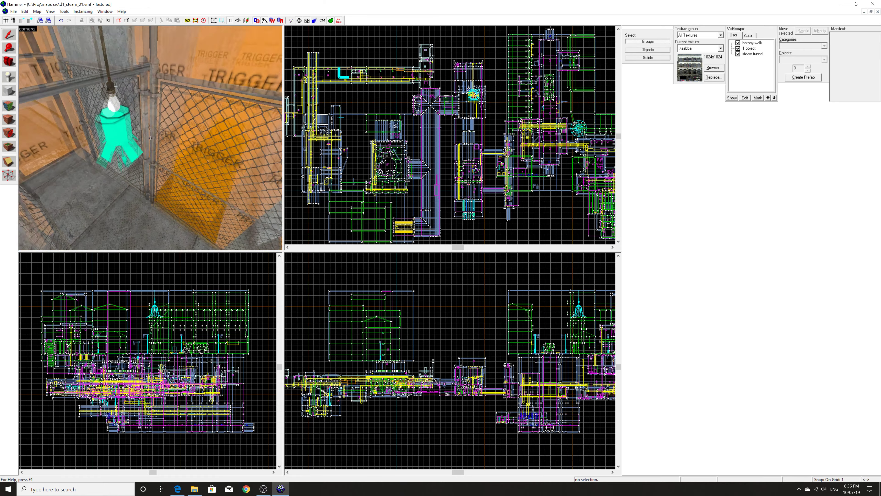
key(w)
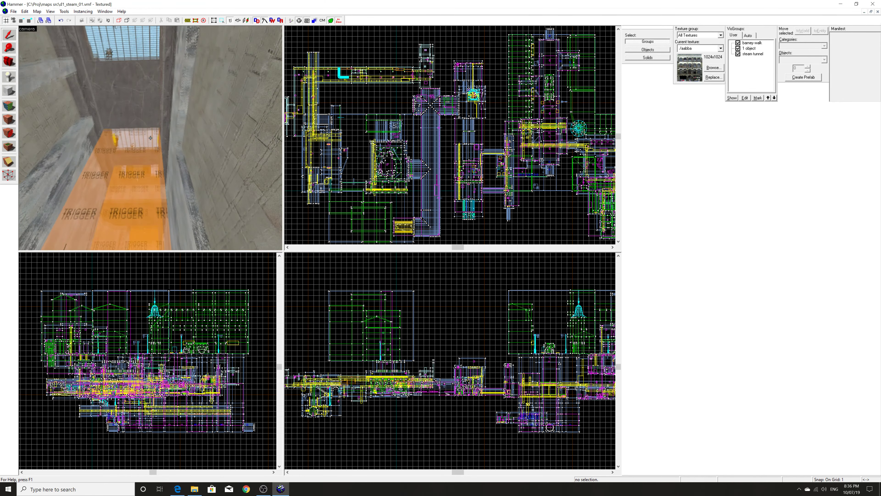
key(w)
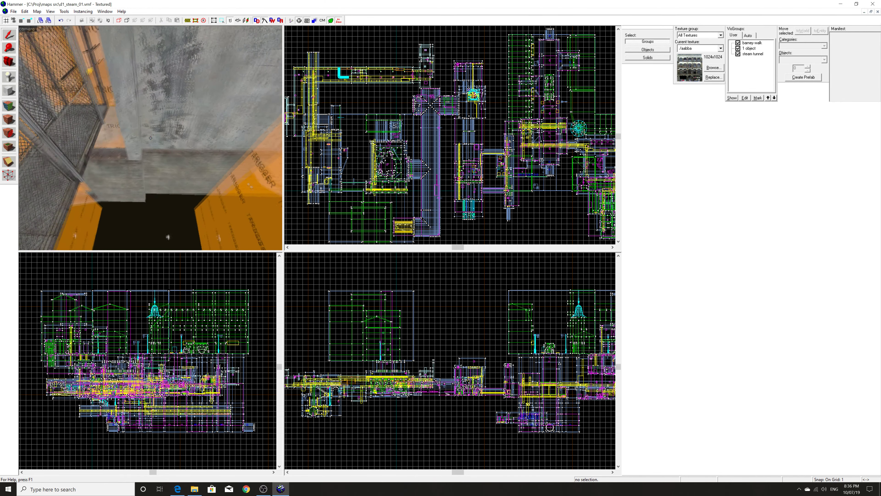
key(z)
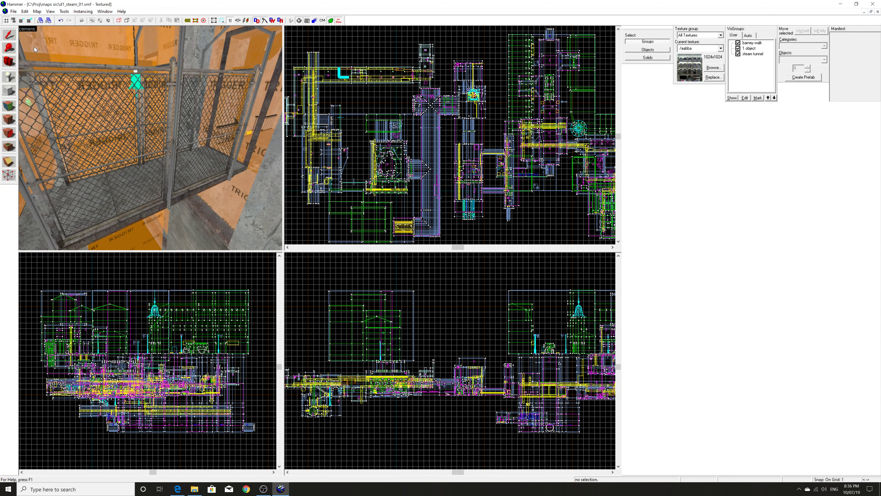
Open the advanced Run Map settings and choose the "HDR Full compile -final (slow!)" configuration.
click(13, 11)
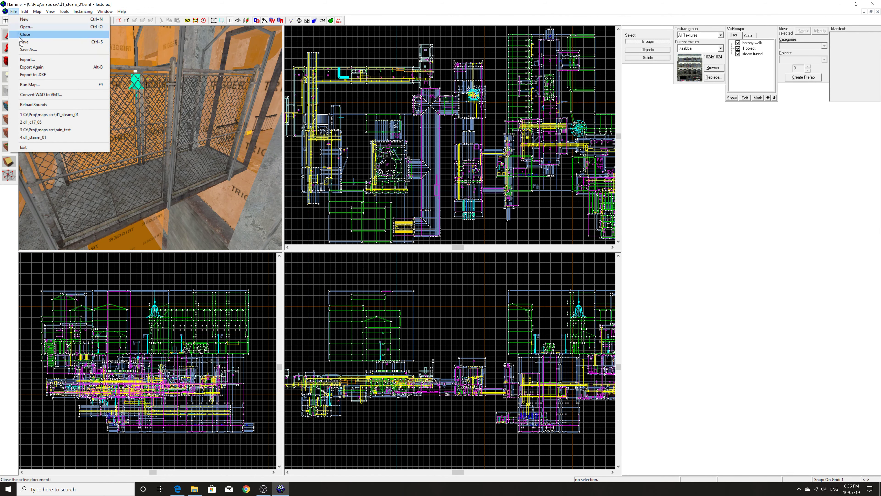
click(37, 84)
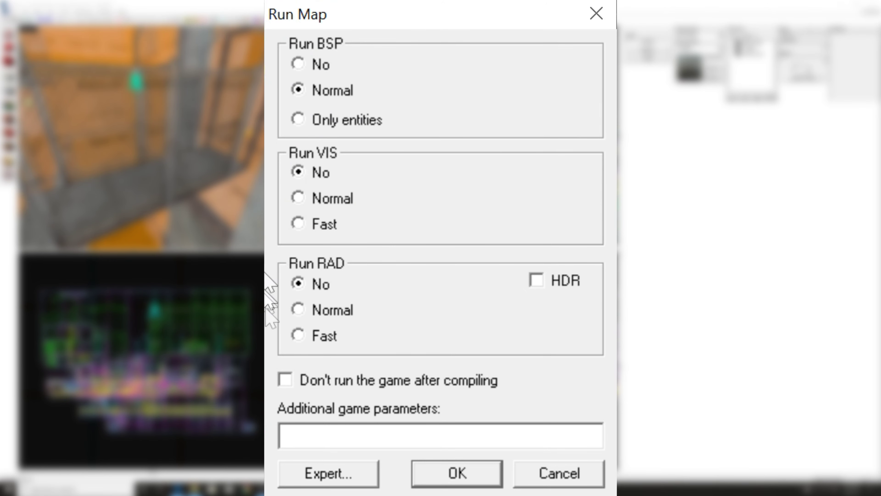
click(321, 473)
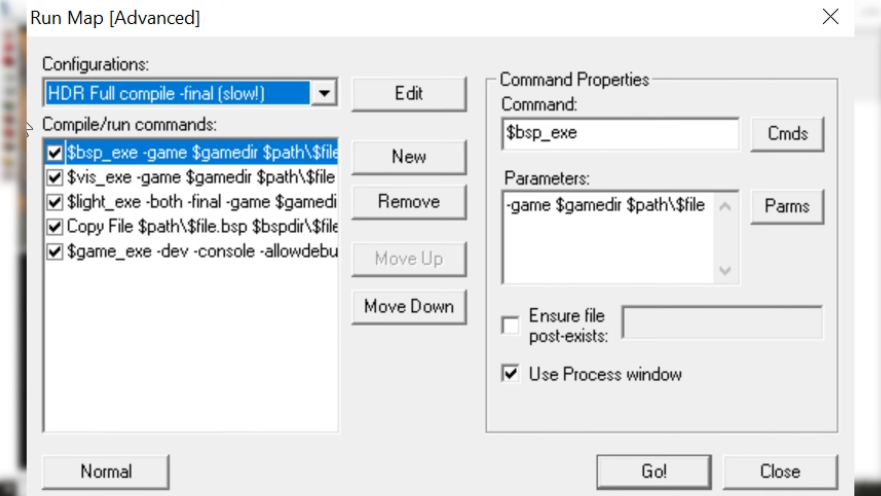
click(236, 98)
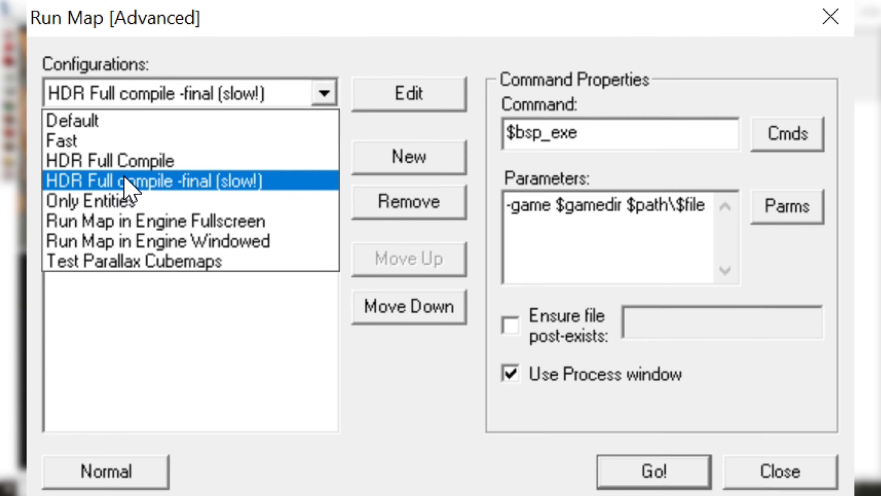
click(127, 184)
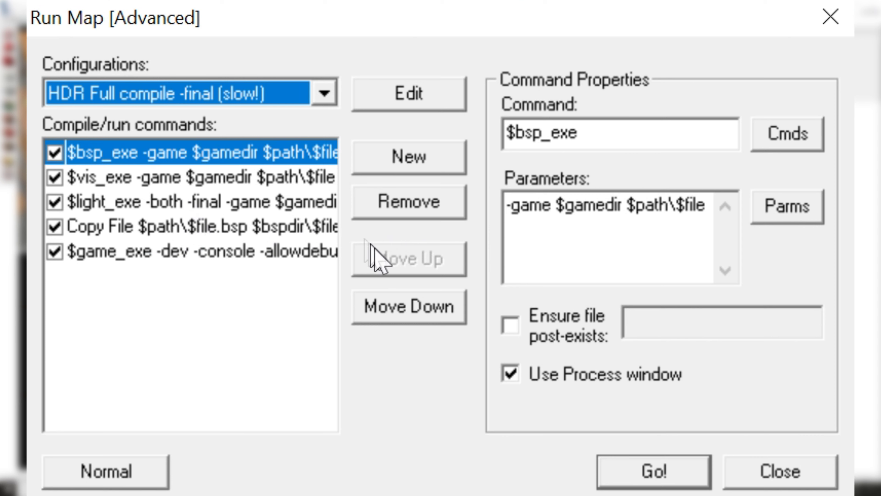
Add a new compile command directly between the $light_exe and Copy File commands and enable it.
click(415, 166)
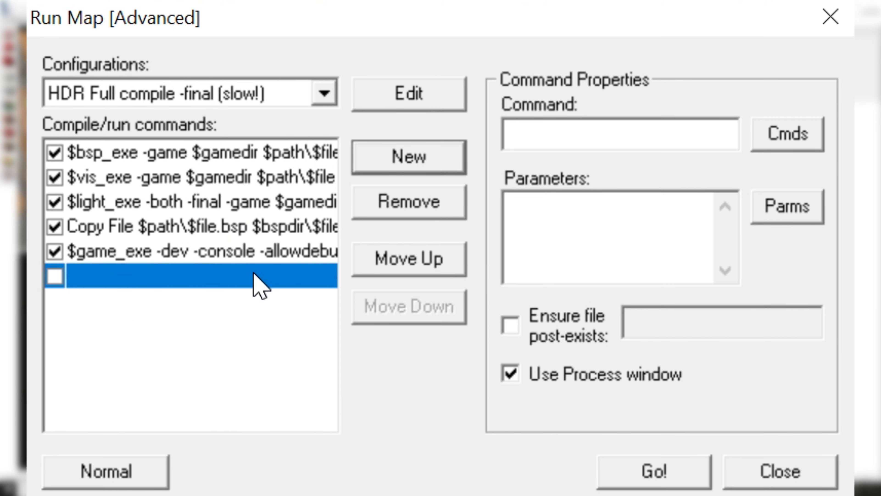
click(413, 264)
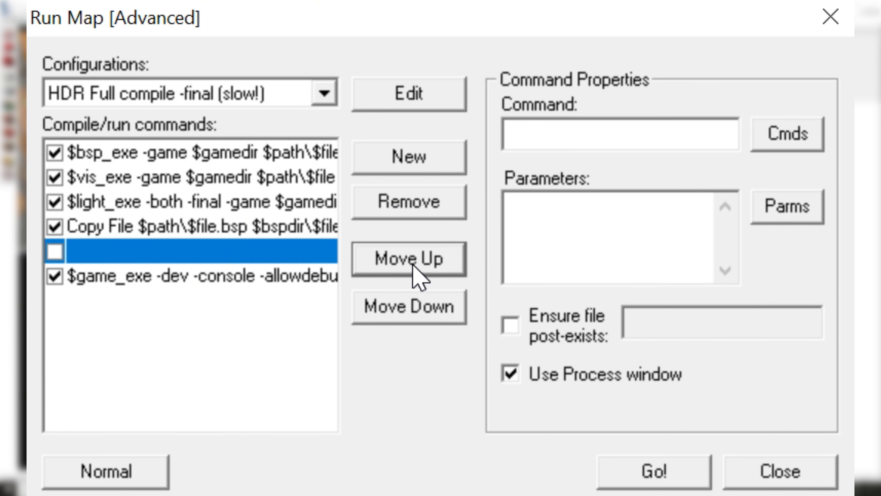
click(413, 264)
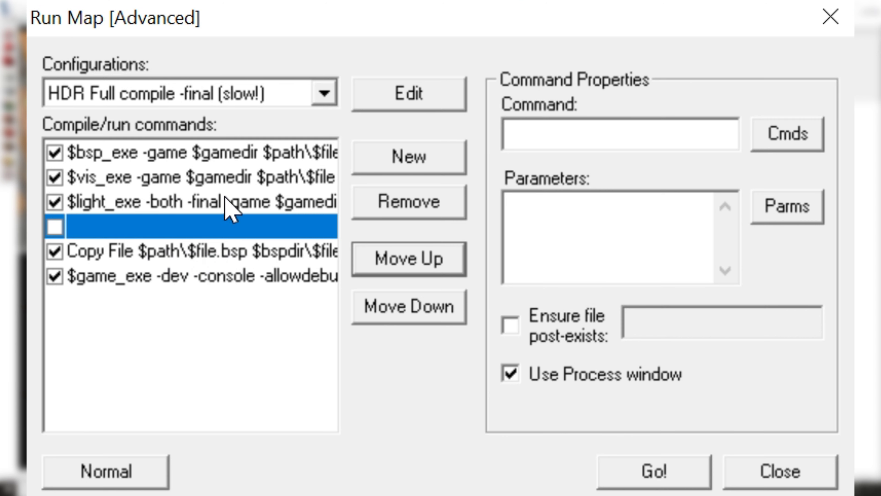
click(55, 228)
Set the new compile entry's command to bspzip.exe.
click(639, 146)
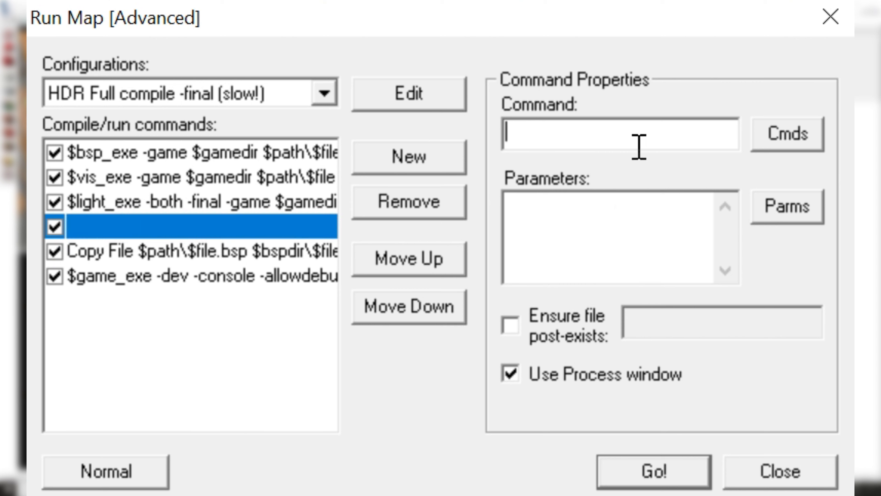
text(bspz)
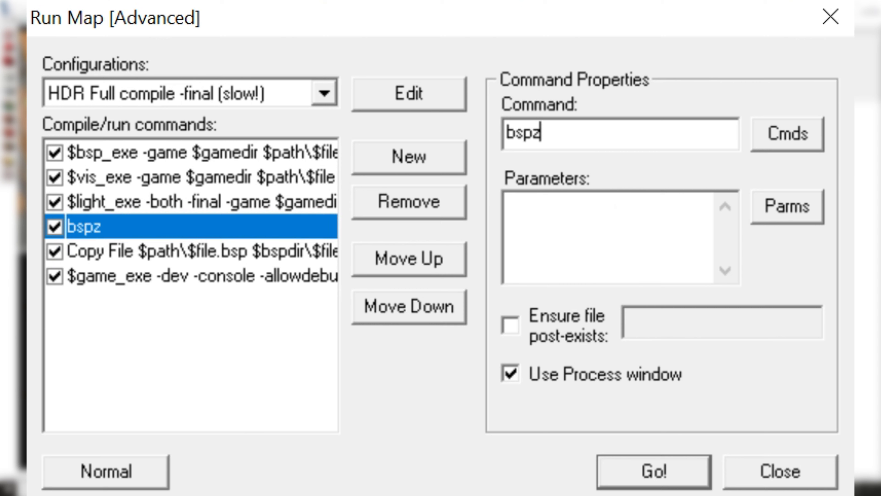
text(ip.exe)
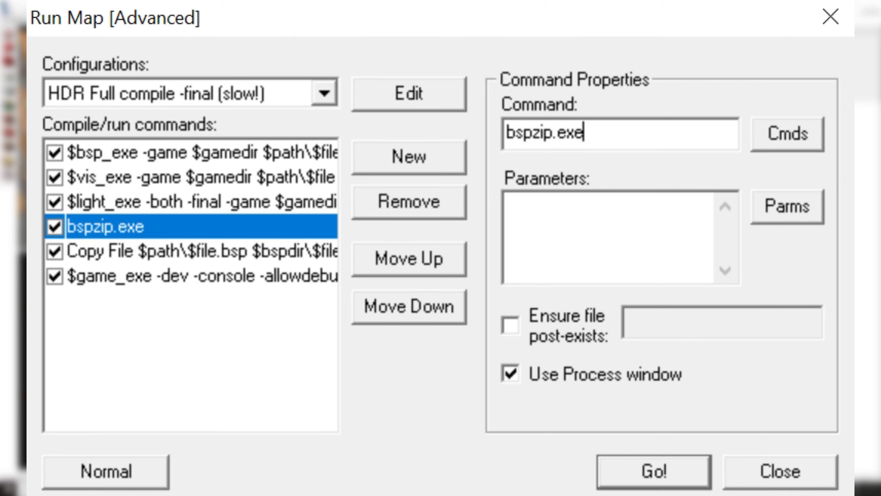
Set the bspzip.exe entry's parameters to "-deletecubemaps $path\$file.bsp".
click(539, 235)
text(-de)
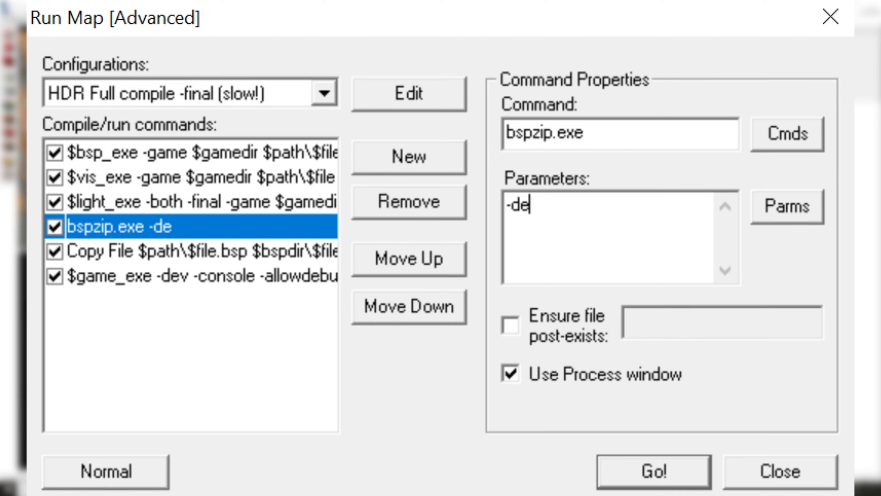
text(lete)
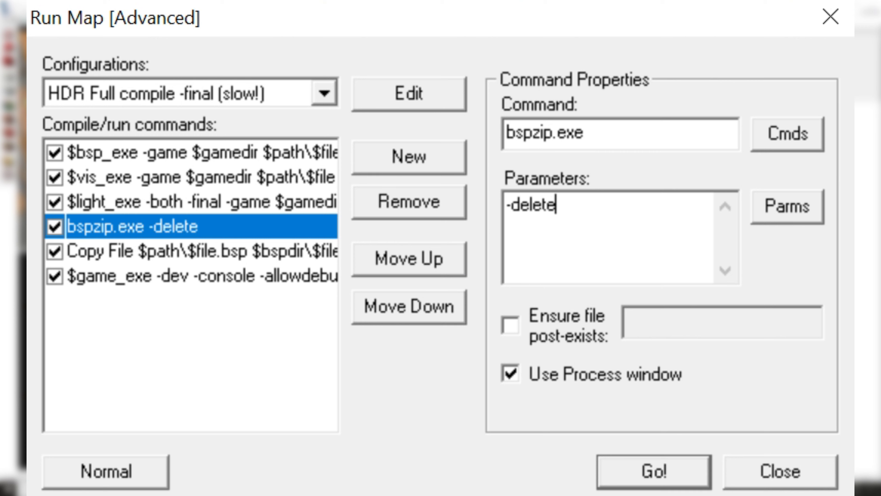
text(cubemaps)
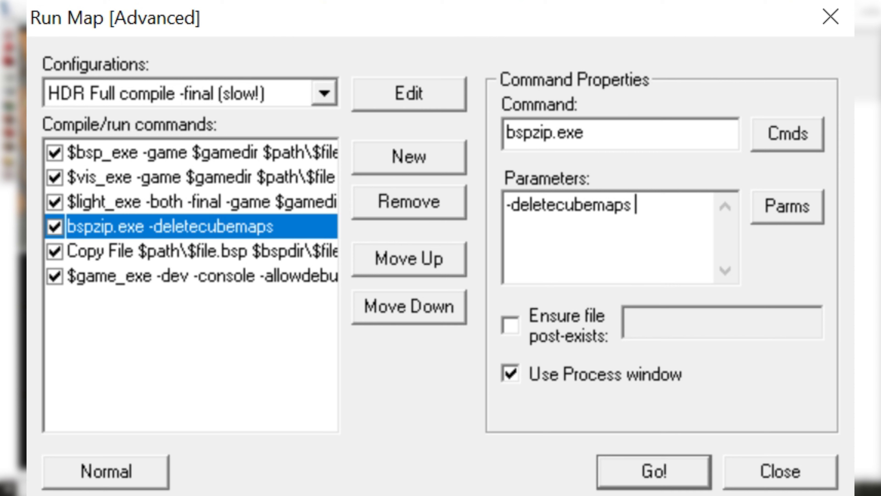
text($path\$file.bsp)
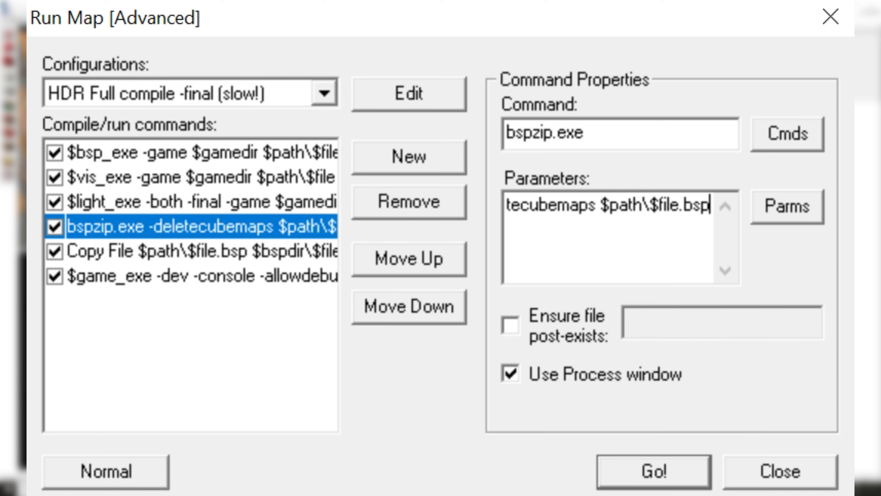
Run the map compile and check the bspzip.exe -deletecubemaps section of the compile log.
click(654, 473)
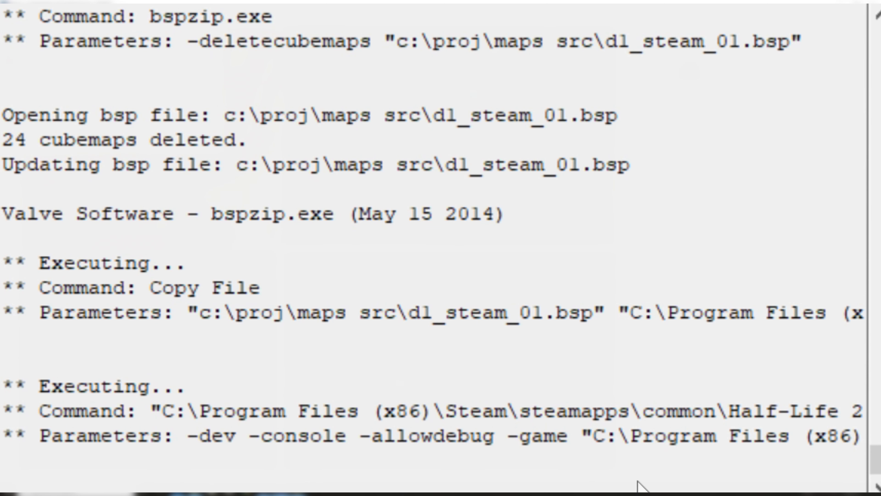
scroll(413, 399, up, 1)
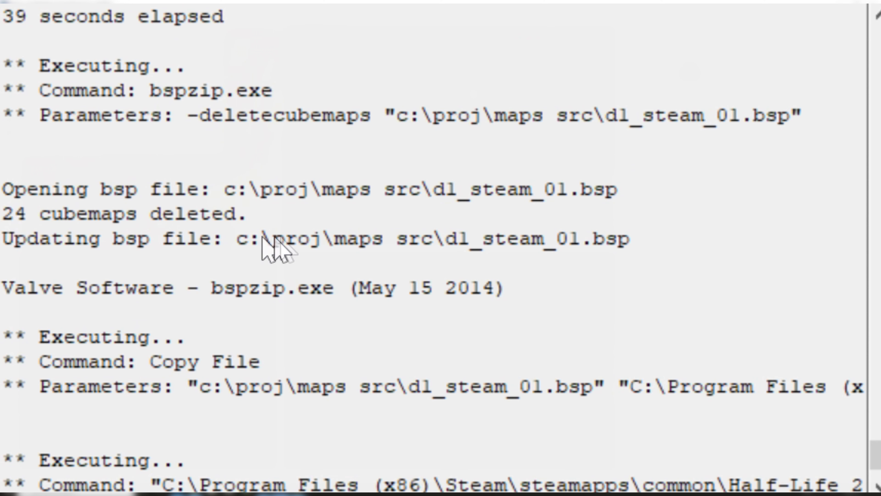
scroll(533, 306, up, 2)
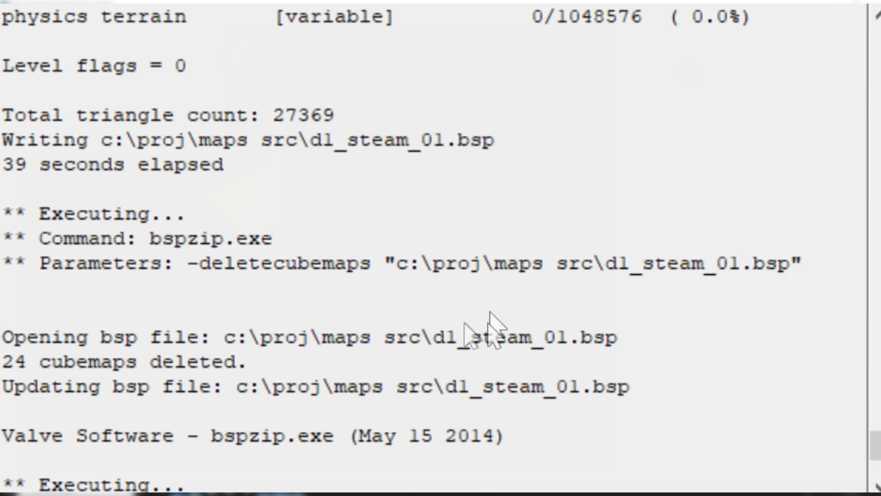